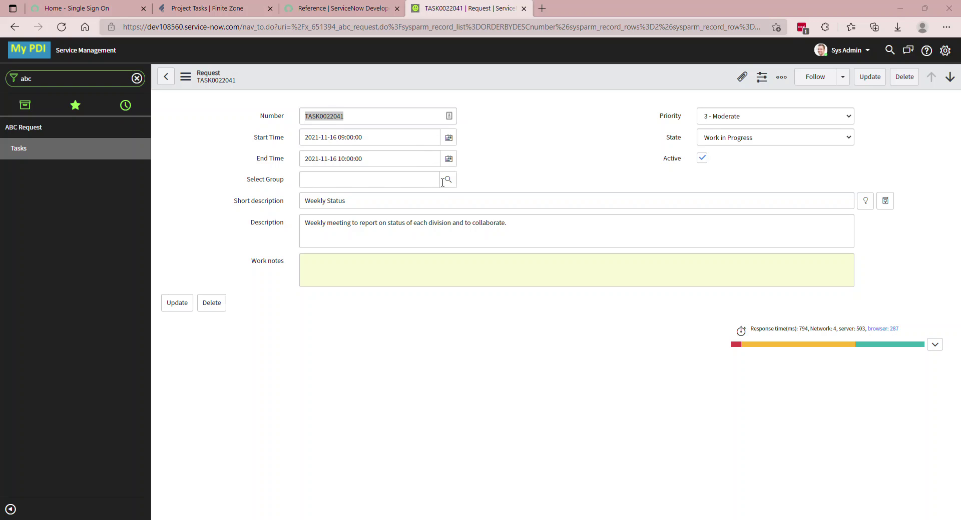
Review the groups offered by the Select Group lookup and close the list without choosing one.
drag(344, 13, 552, 125)
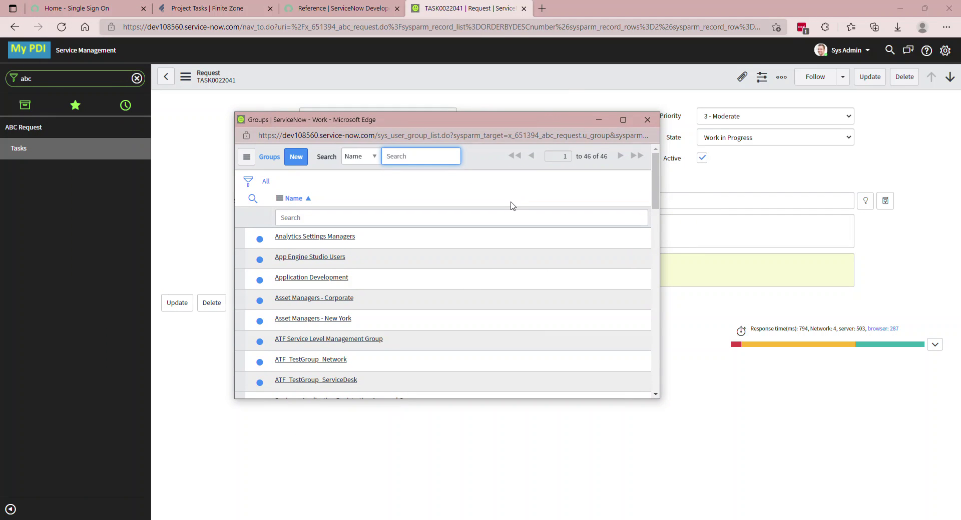
scroll(556, 191, down, 5)
scroll(554, 193, up, 5)
click(647, 120)
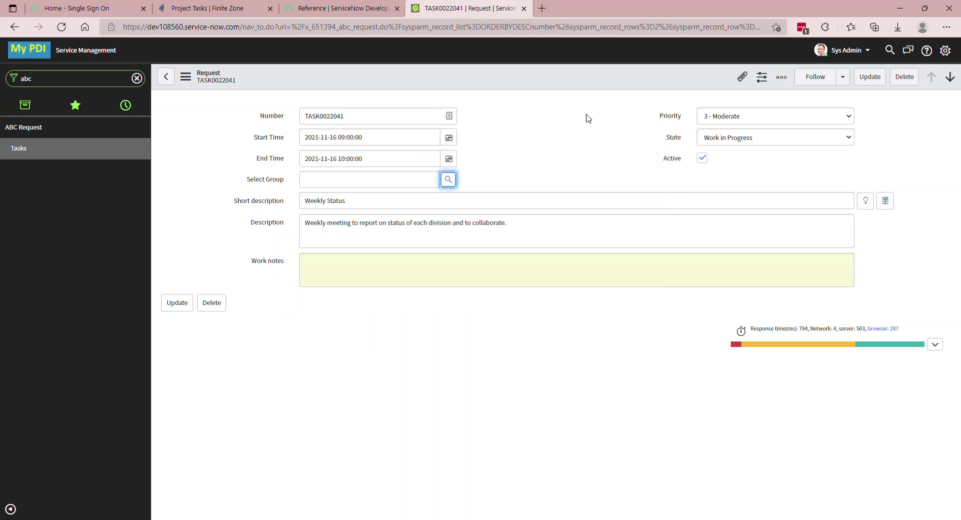
Open the Request form in Form Design and add a new Reference field directly below Select Group.
click(184, 77)
mouse_move(218, 160)
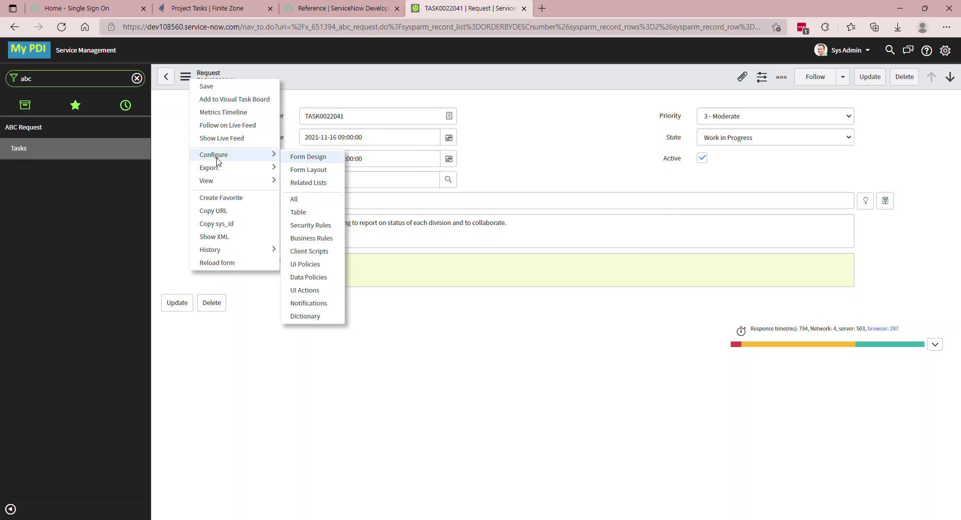
click(303, 159)
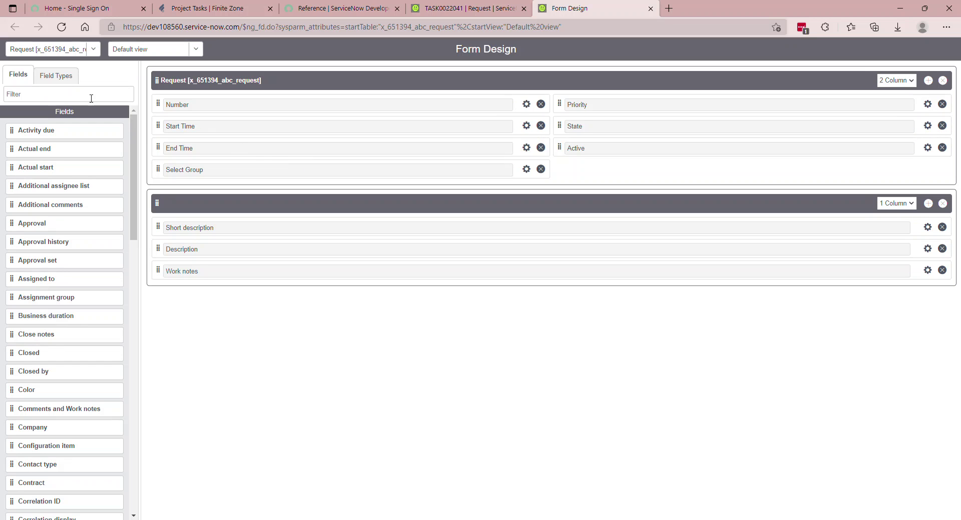
click(58, 78)
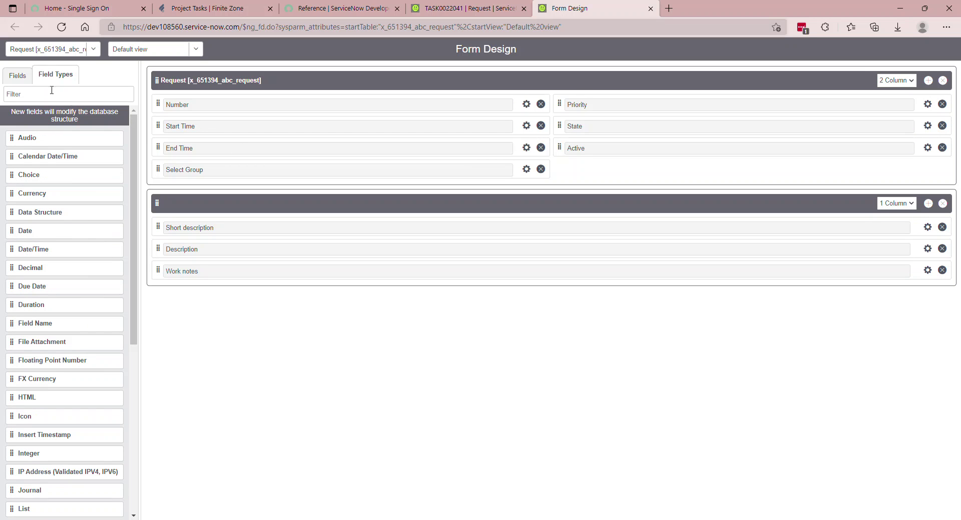
scroll(83, 235, down, 5)
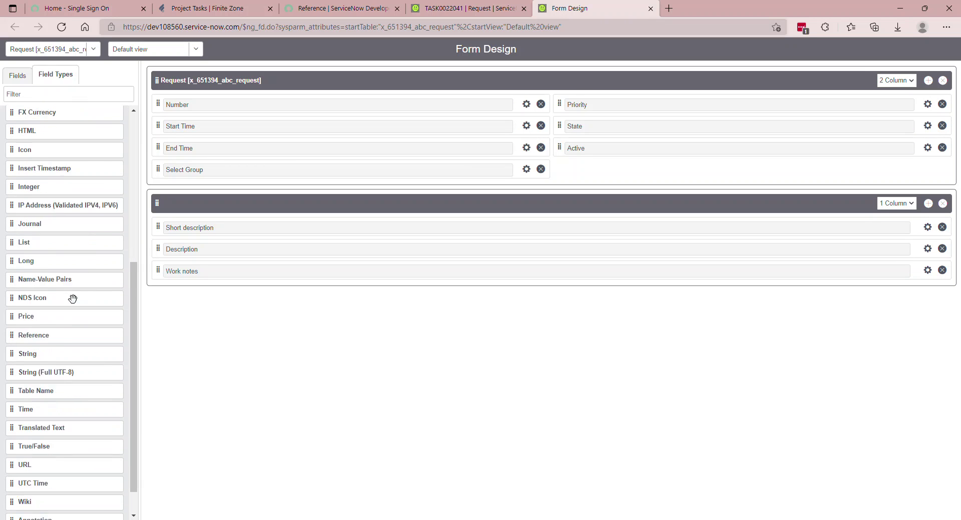
drag(45, 300, 240, 191)
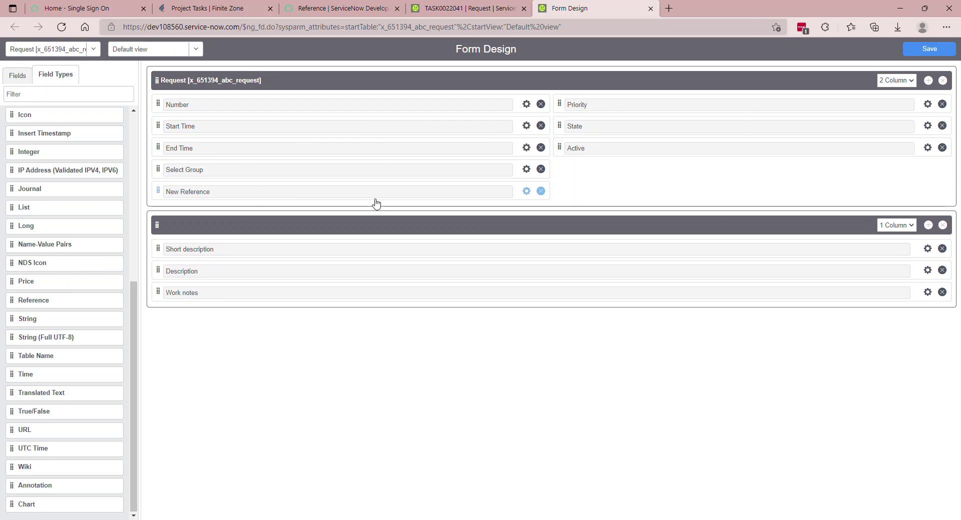
Label the new reference field Select User and set its name to u_user.
click(527, 193)
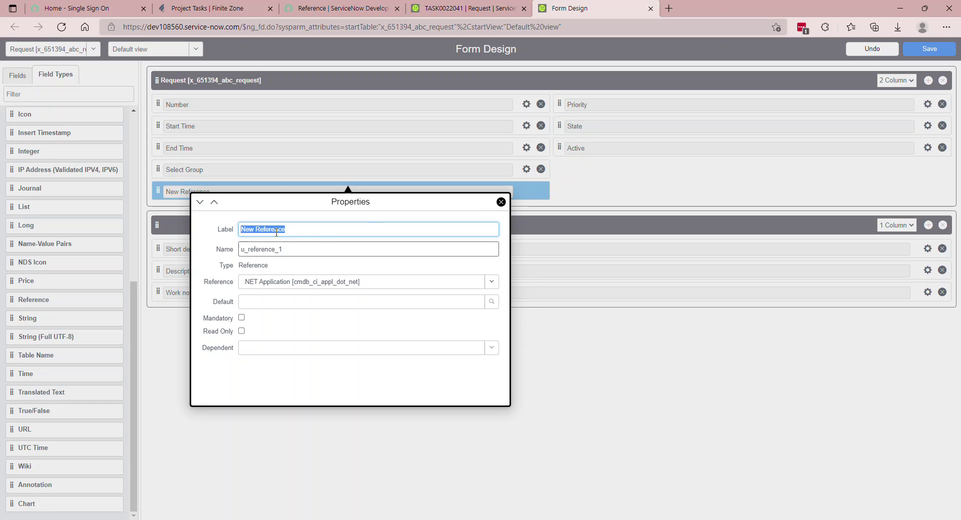
text(Select User)
key(Tab)
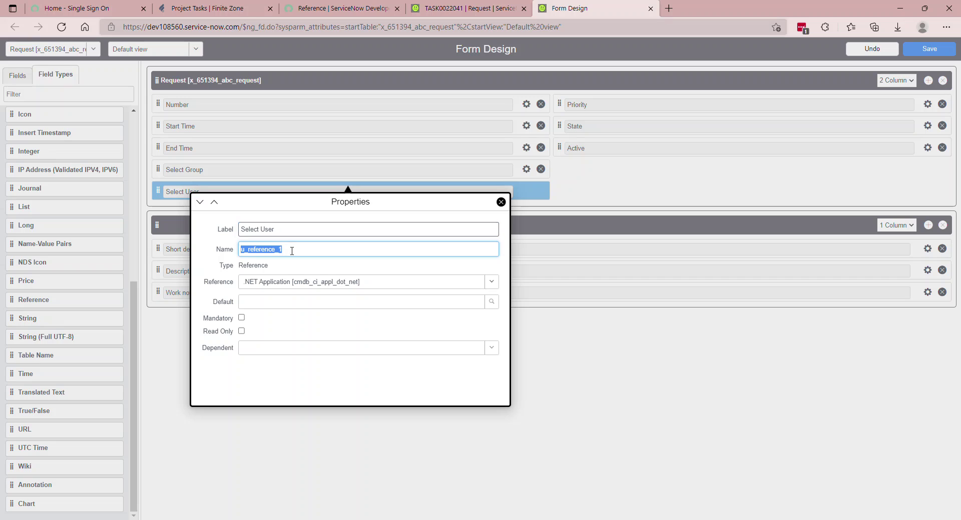
double_click(292, 249)
click(283, 249)
key(BackSpace)
key(BackSpace)
key(BackSpace)
key(BackSpace)
key(BackSpace)
key(BackSpace)
key(BackSpace)
key(BackSpace)
key(BackSpace)
Set the Select User field's reference table to User [sys_user] and save the form design.
click(494, 284)
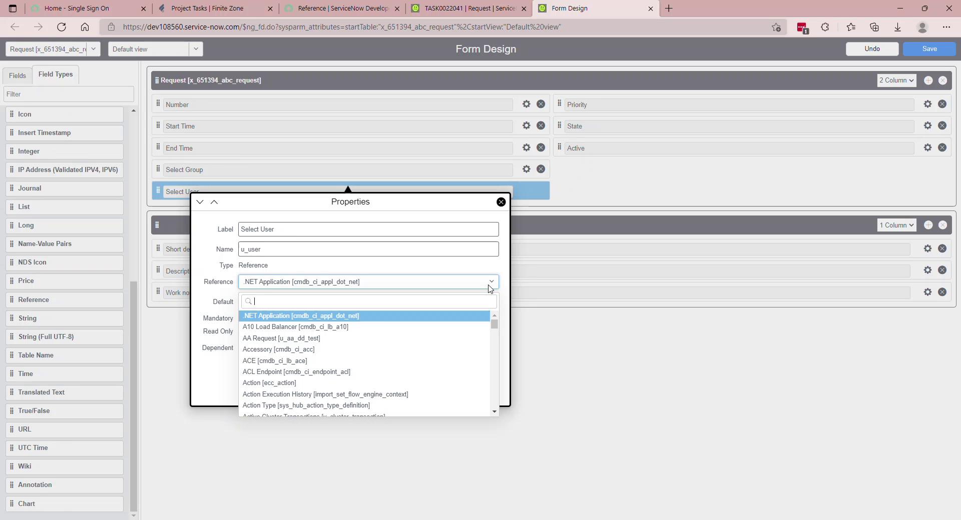
text(sys_user)
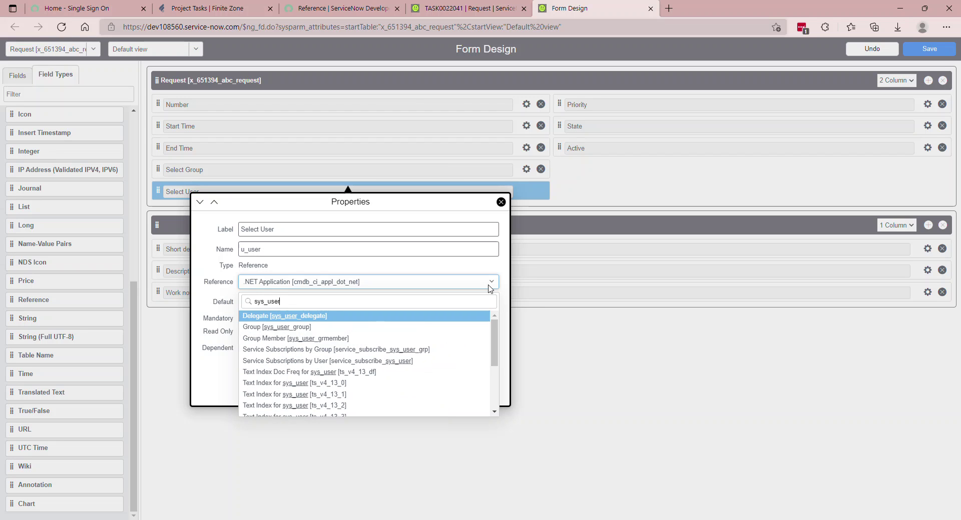
drag(494, 329, 494, 379)
click(418, 403)
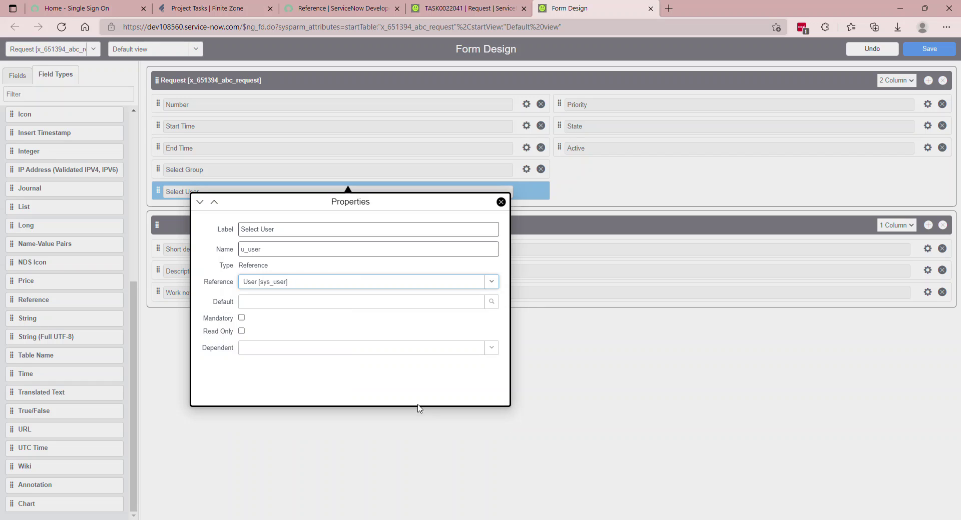
click(501, 202)
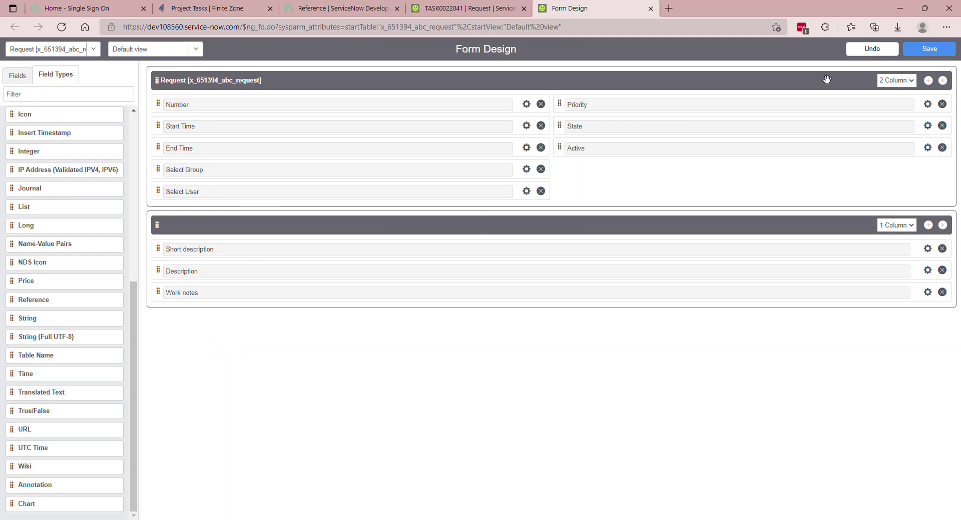
click(927, 49)
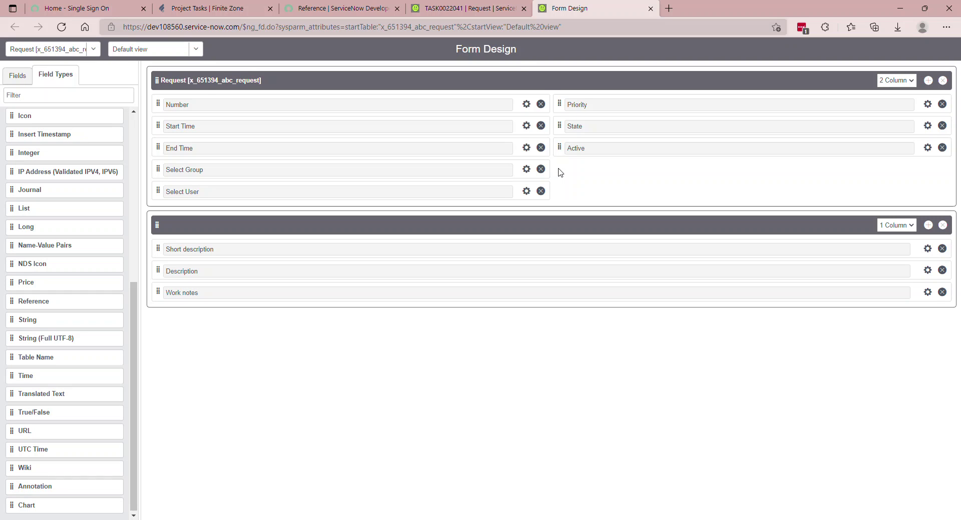
Return to the TASK0022041 request record and reload its form.
click(482, 13)
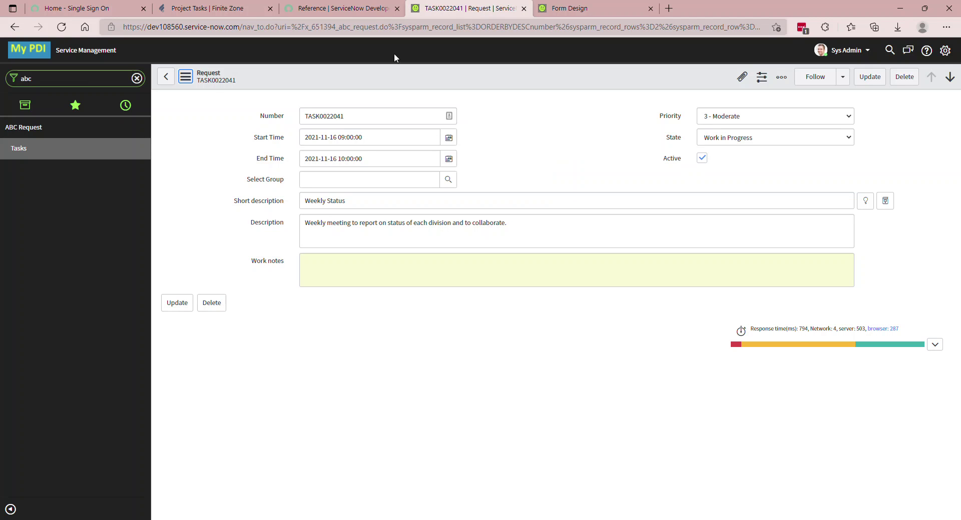
click(185, 76)
click(233, 263)
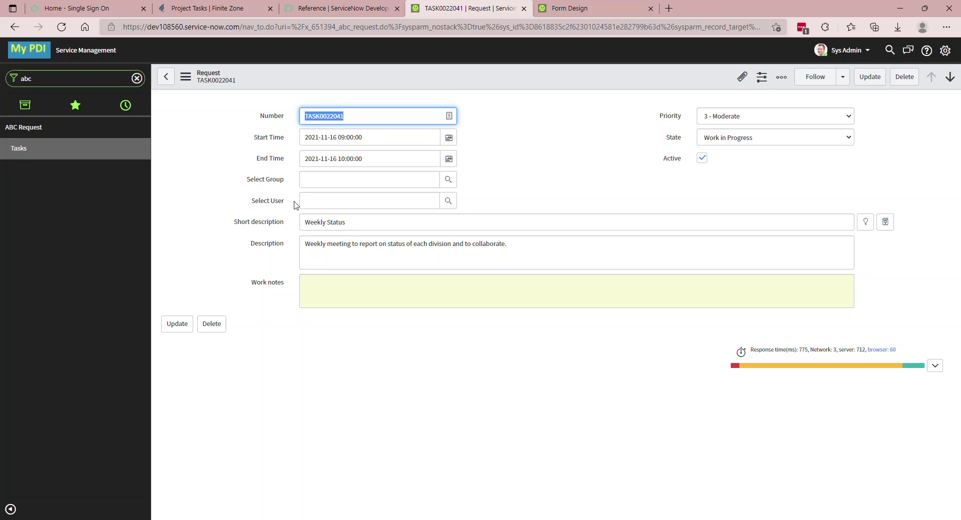
Examine the users offered by the Select User lookup and close the list without choosing one.
click(447, 201)
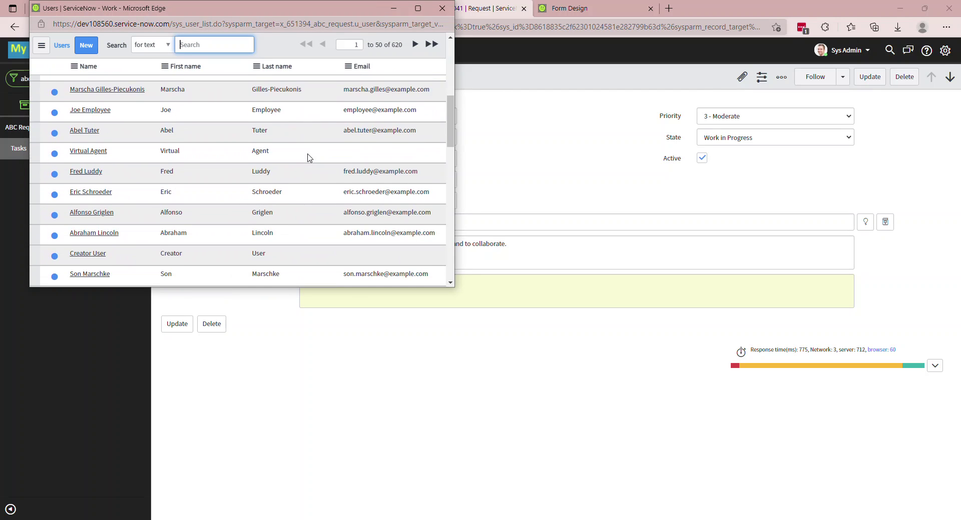
scroll(308, 157, down, 3)
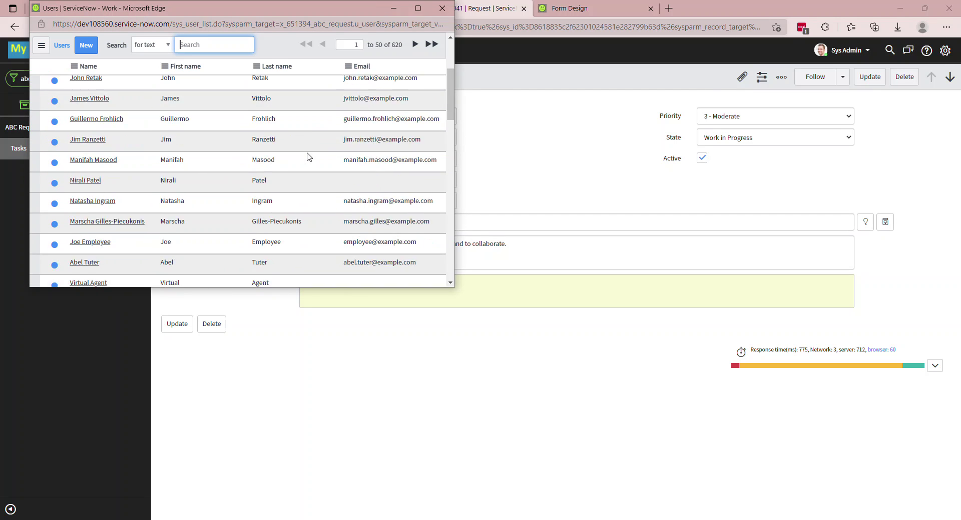
scroll(307, 157, up, 3)
scroll(309, 153, down, 4)
scroll(309, 153, up, 4)
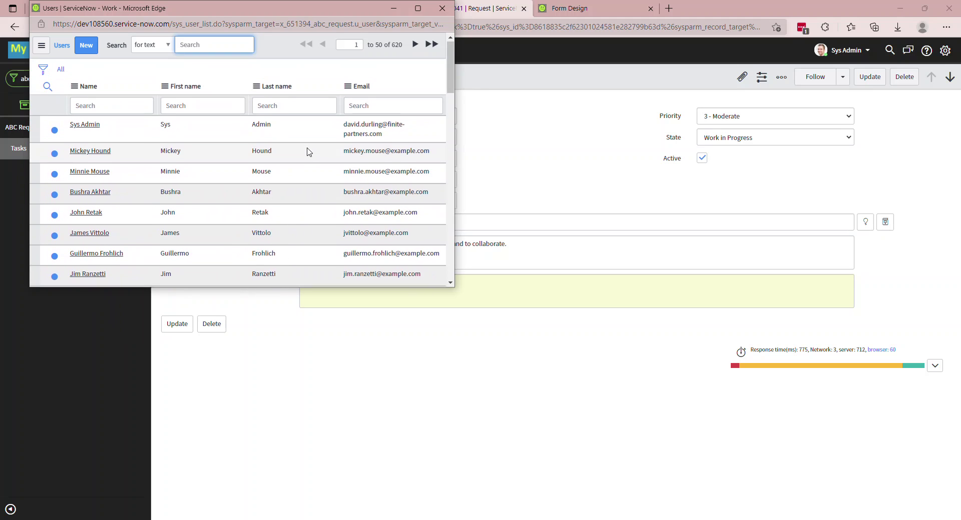
scroll(309, 155, down, 4)
scroll(310, 157, up, 4)
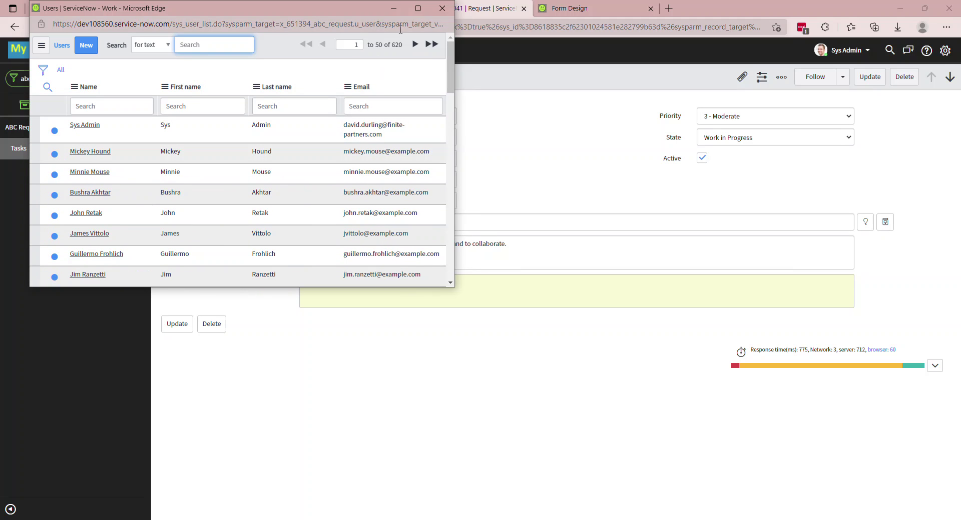
click(442, 8)
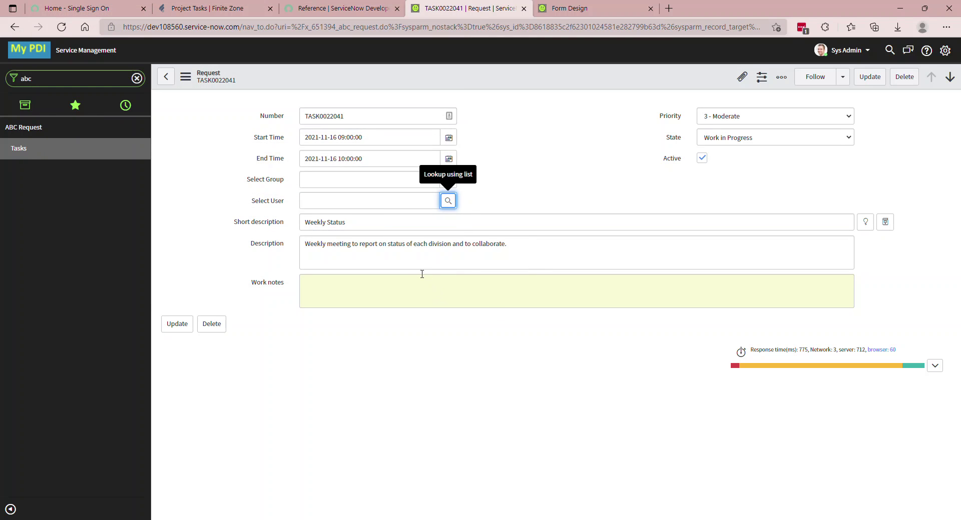
click(562, 195)
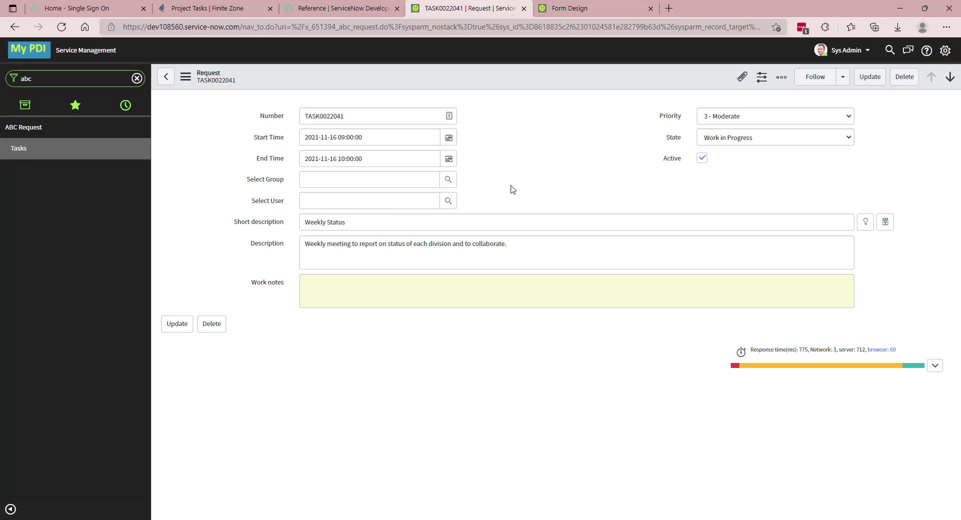
Set Select Group to Application Development and check which users the Select User lookup offers for it.
click(446, 180)
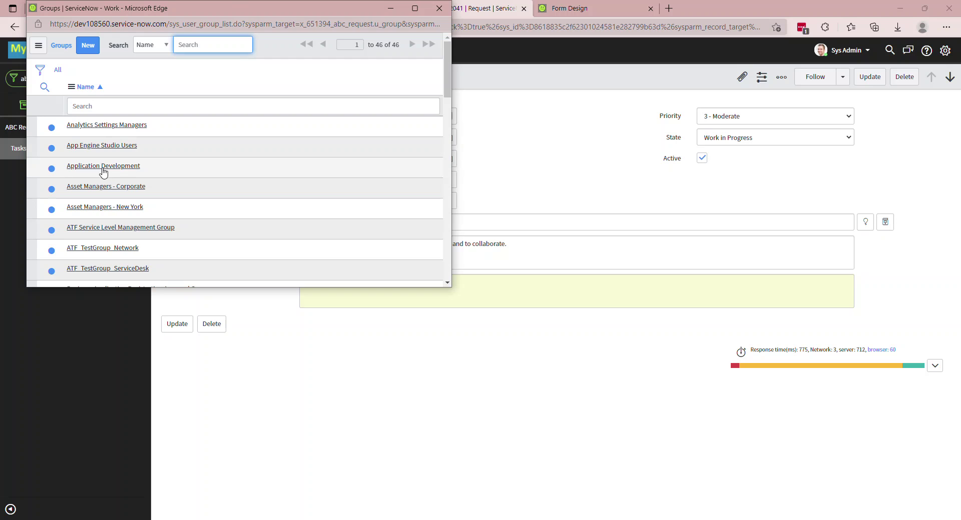
click(103, 167)
click(448, 204)
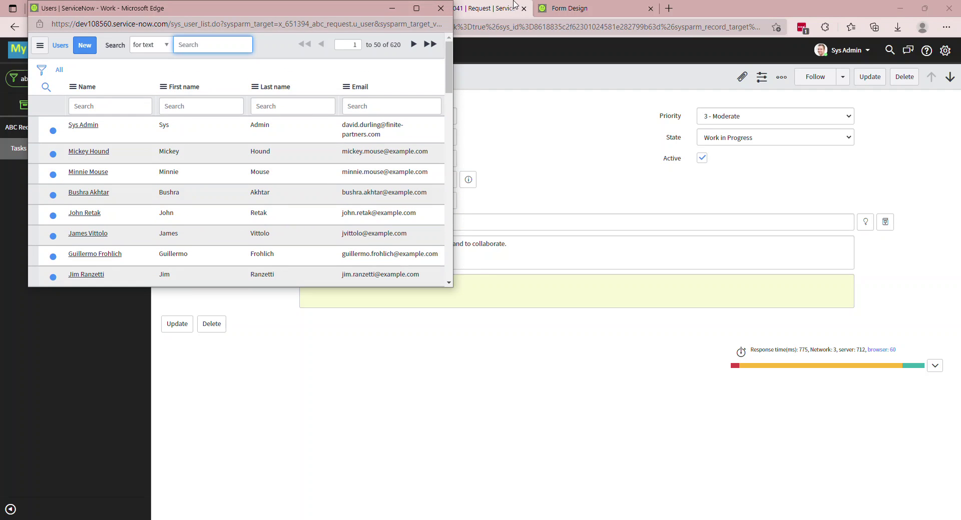
click(440, 8)
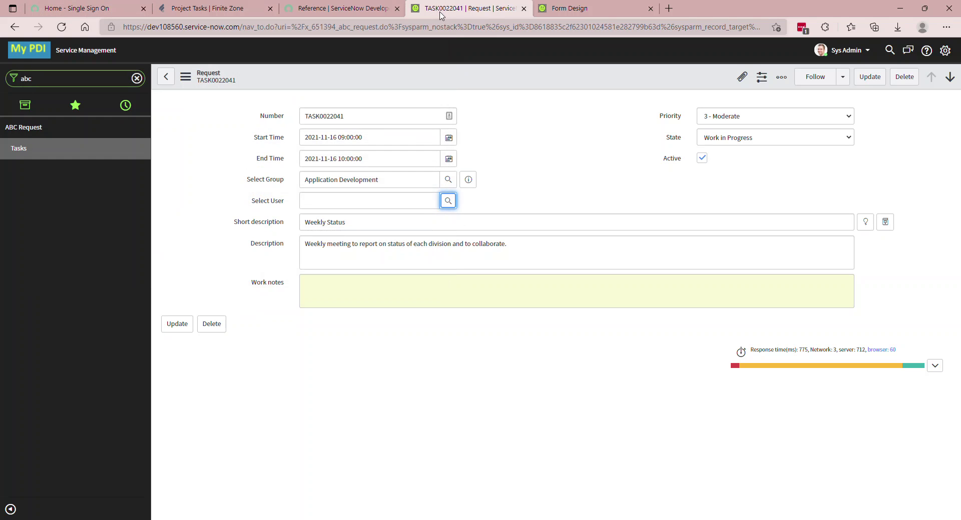
click(343, 199)
click(333, 183)
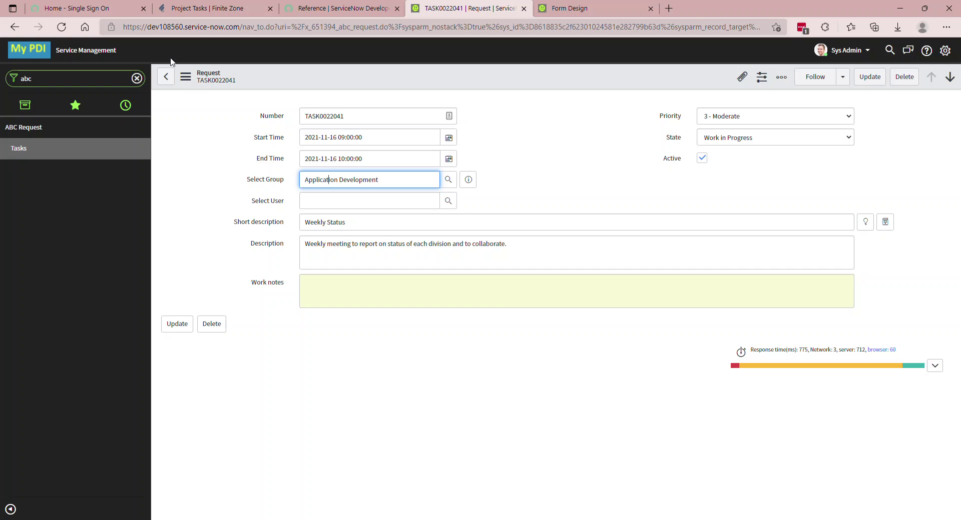
Open the table configuration of the Request form.
click(185, 76)
mouse_move(228, 155)
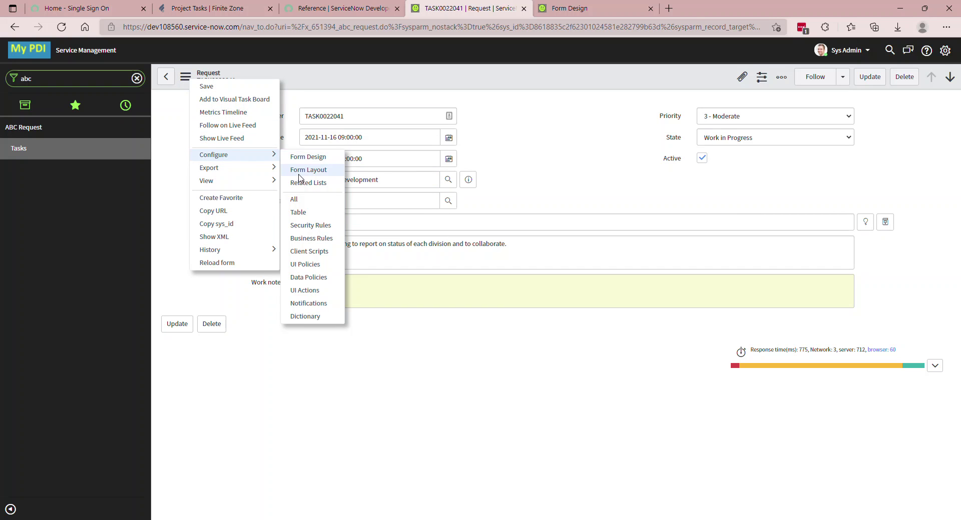
click(305, 212)
click(530, 83)
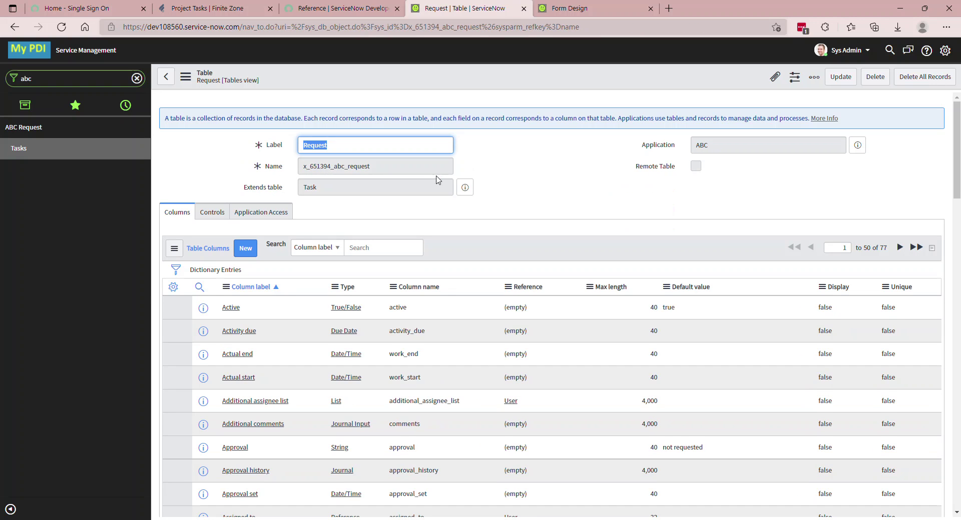
Search the table's column labels for *user and open the Select User dictionary entry.
click(357, 246)
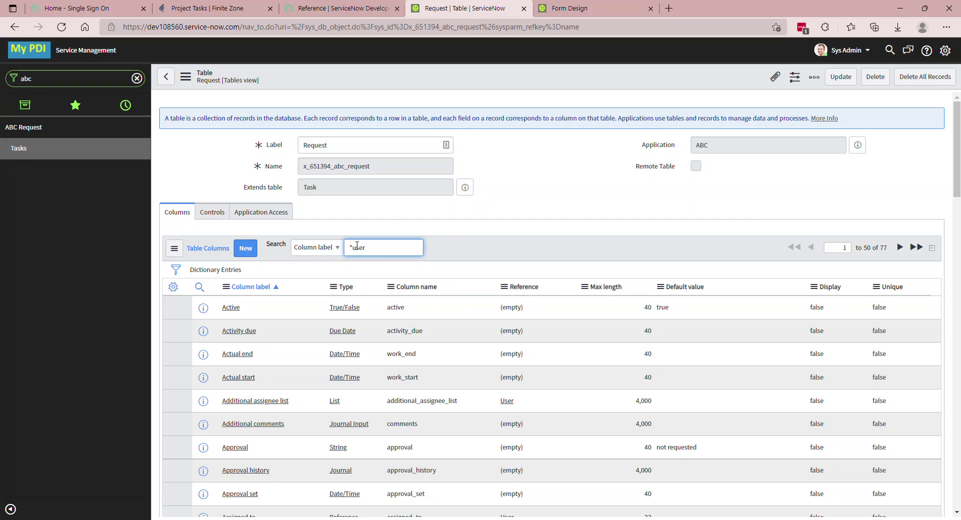
key(Return)
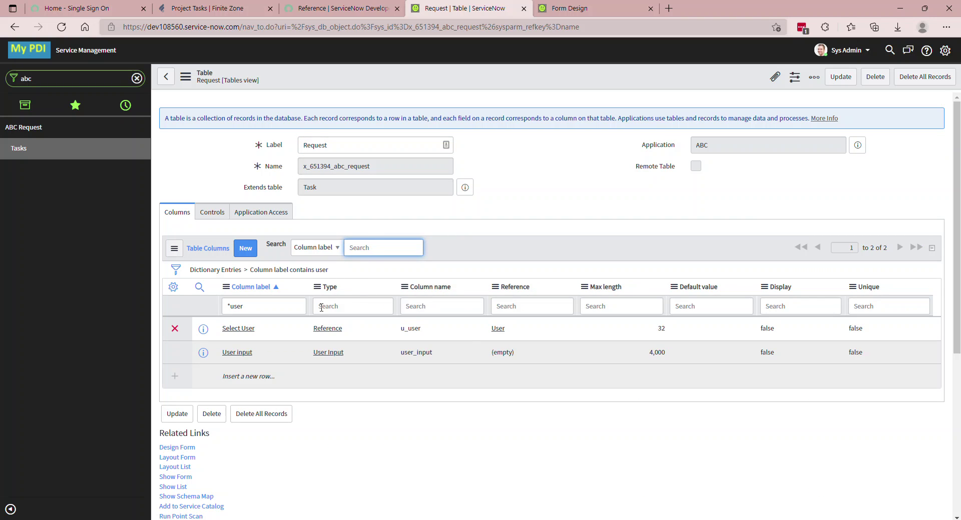
click(247, 331)
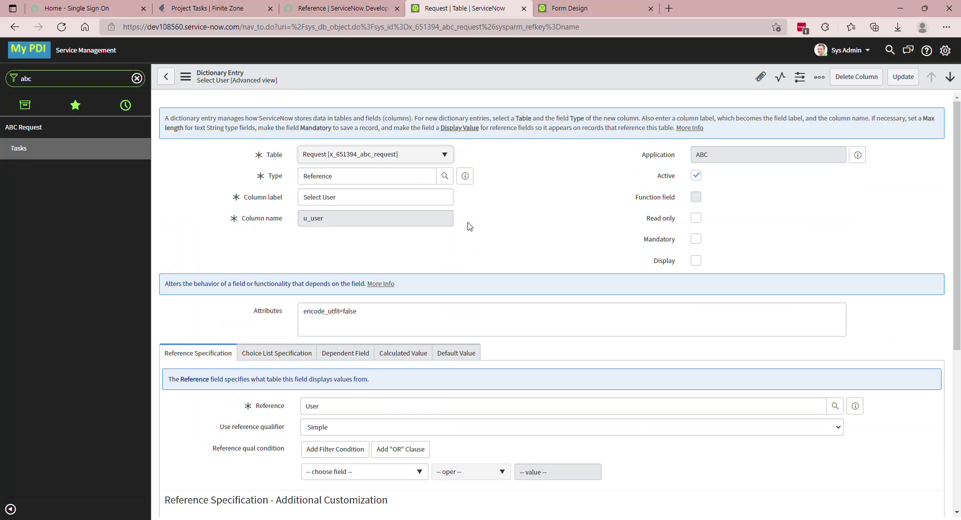
Add the reference qualifier condition Active is true to the Select User field's reference specification.
scroll(470, 238, down, 4)
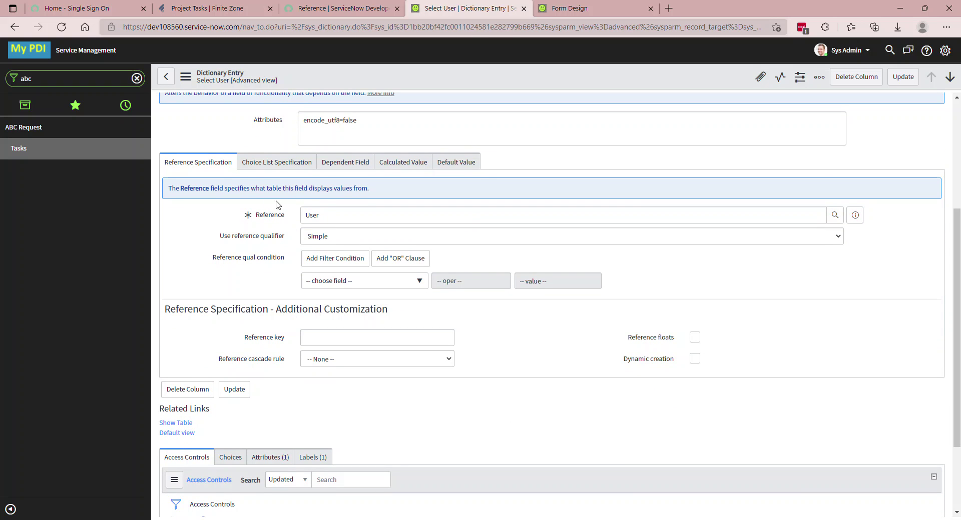
scroll(240, 126, up, 4)
scroll(200, 121, down, 4)
click(422, 283)
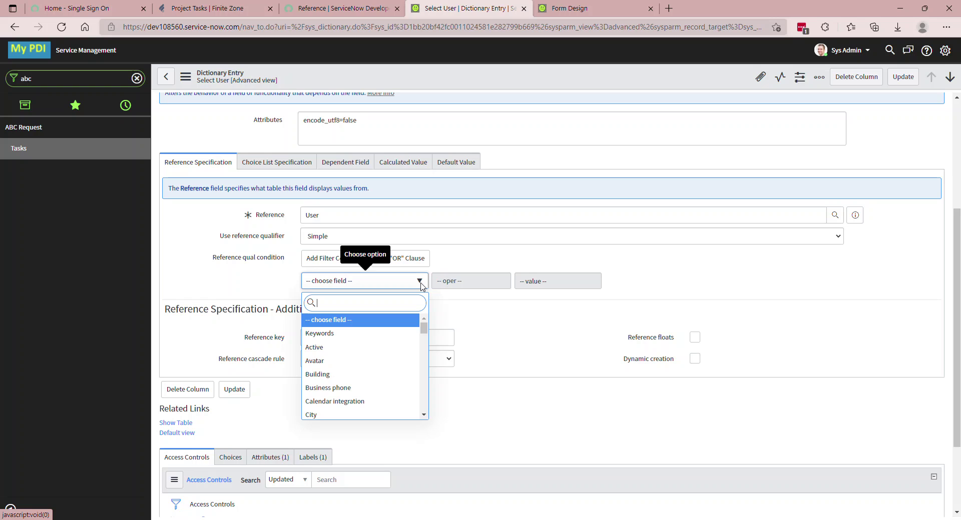
click(386, 348)
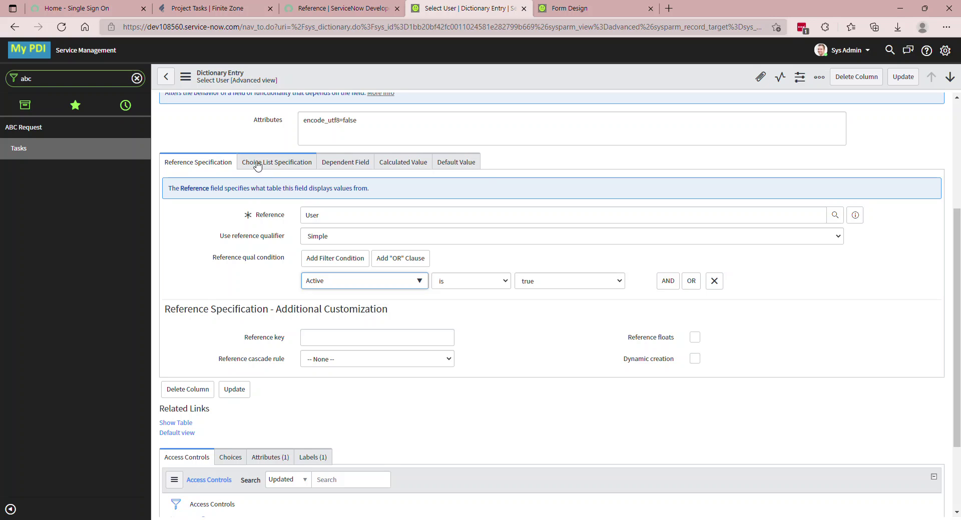
Set the Select User field's Dependent value to u_group.
click(350, 167)
click(360, 257)
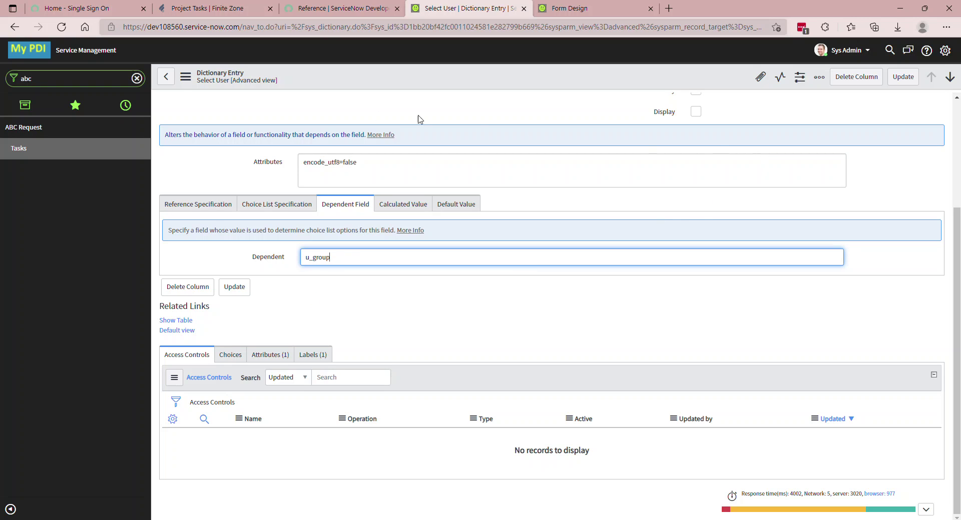
Save the Select User dictionary entry and open the Weekly Status request from the ABC Request tasks list.
click(185, 76)
click(198, 90)
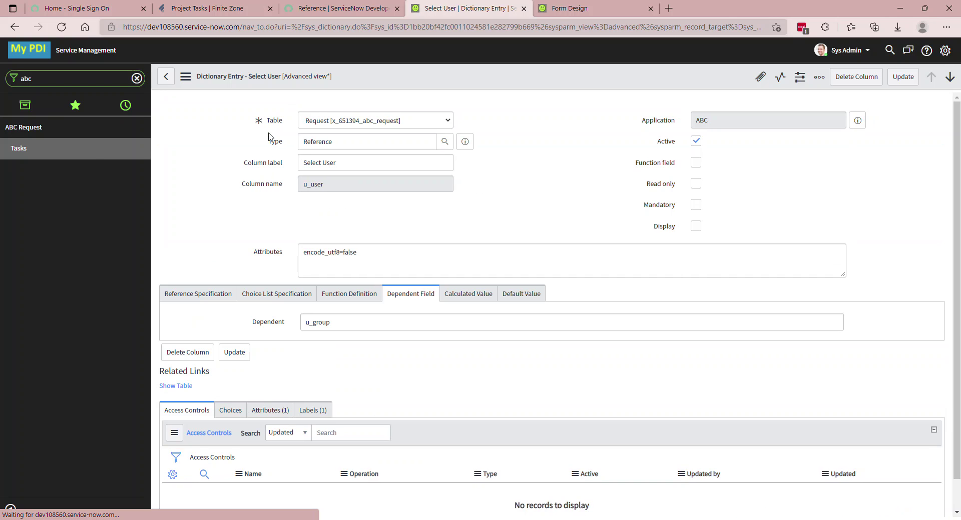
click(52, 153)
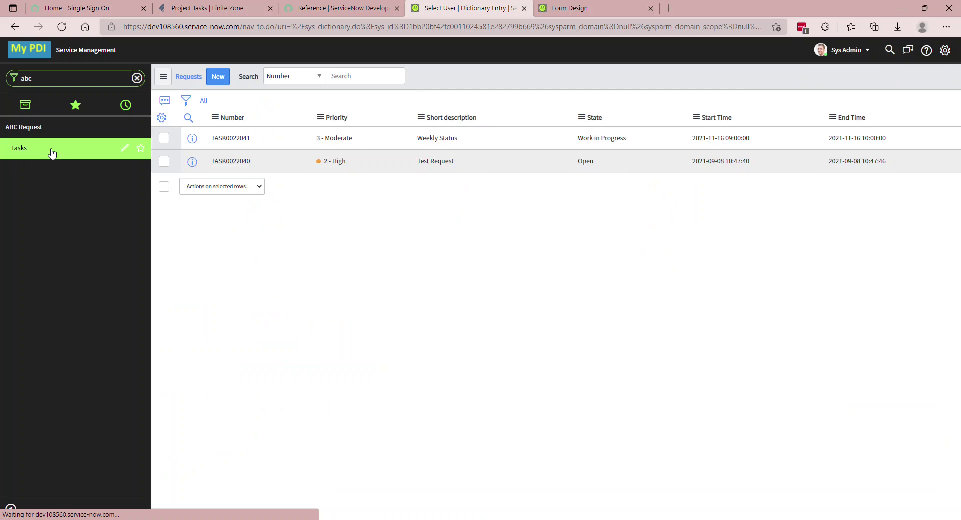
click(226, 160)
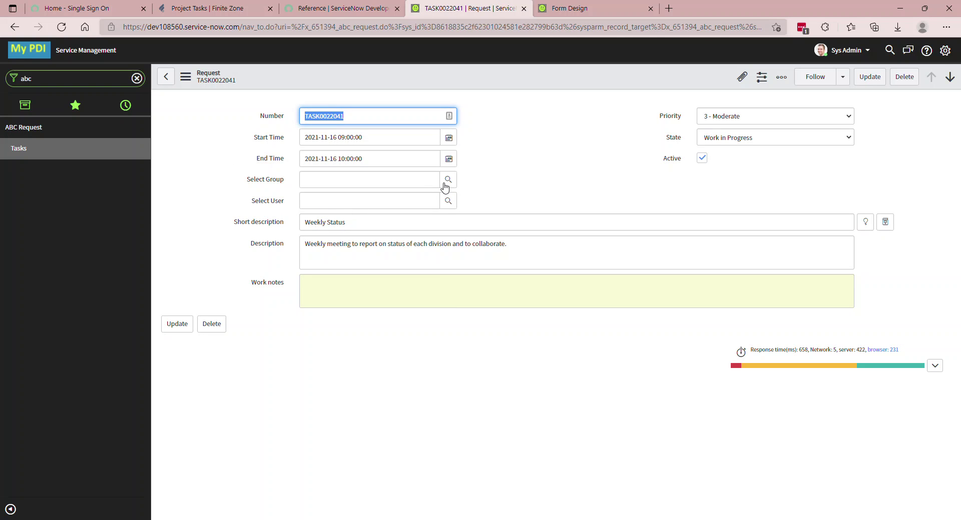
Set the request's Select Group to Application Development and check which users the Select User lookup offers, without choosing one.
click(448, 180)
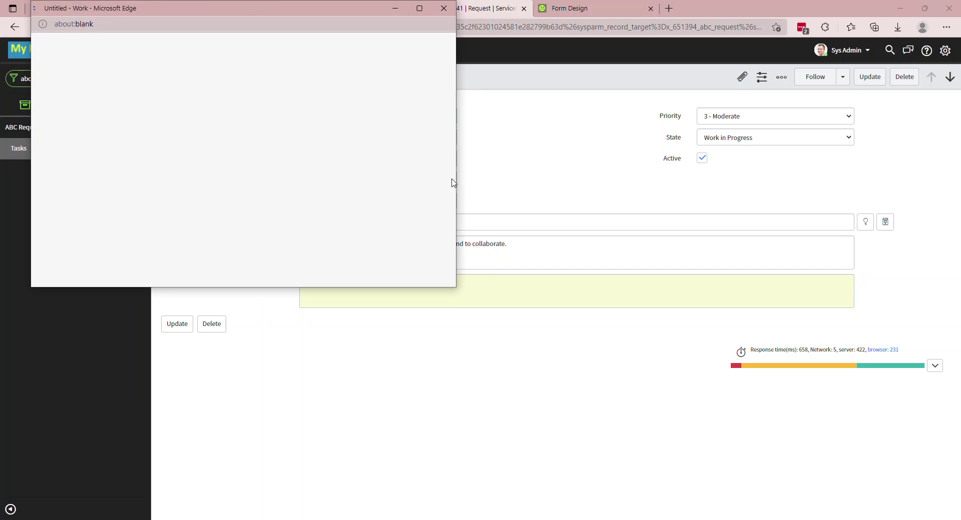
click(117, 169)
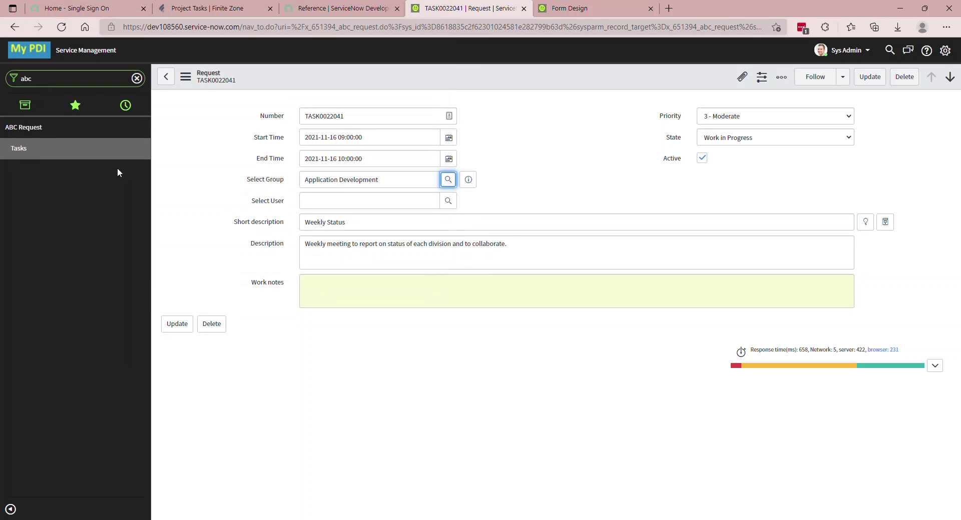
click(451, 203)
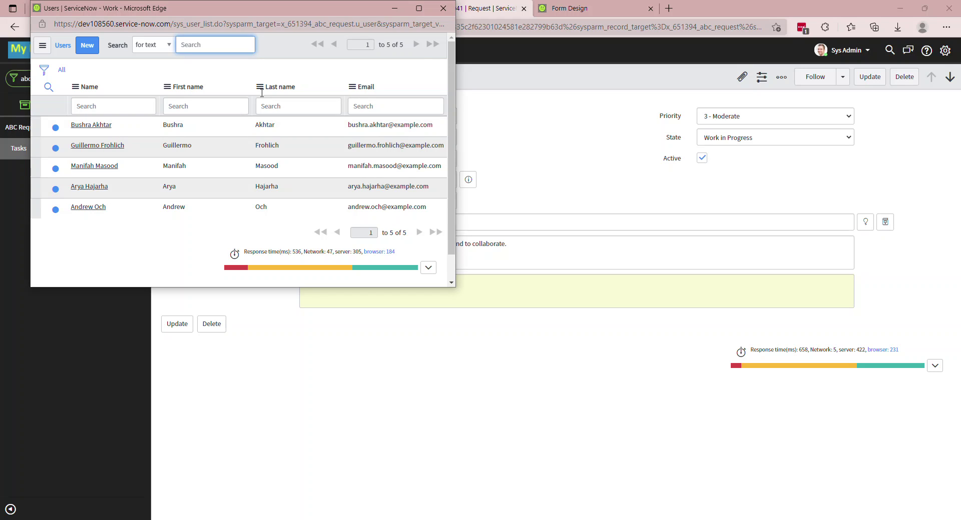
click(443, 9)
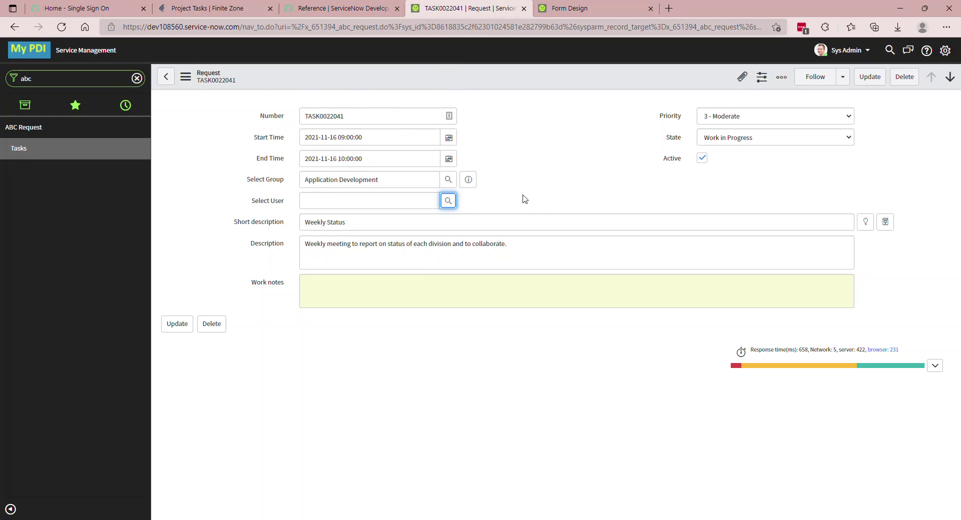